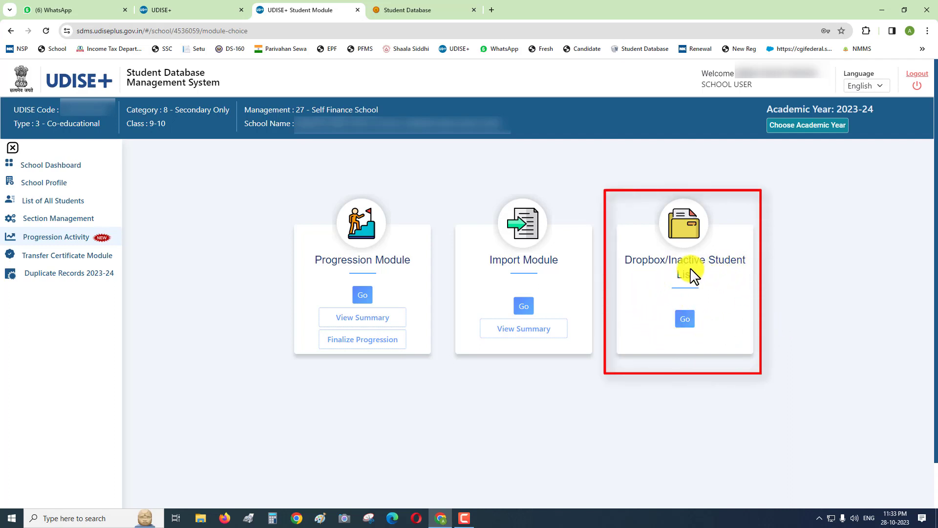
# - Open the Dropbox/Inactive Student List and search it by a school's UDISE code to review its students
pyautogui.click(687, 322)
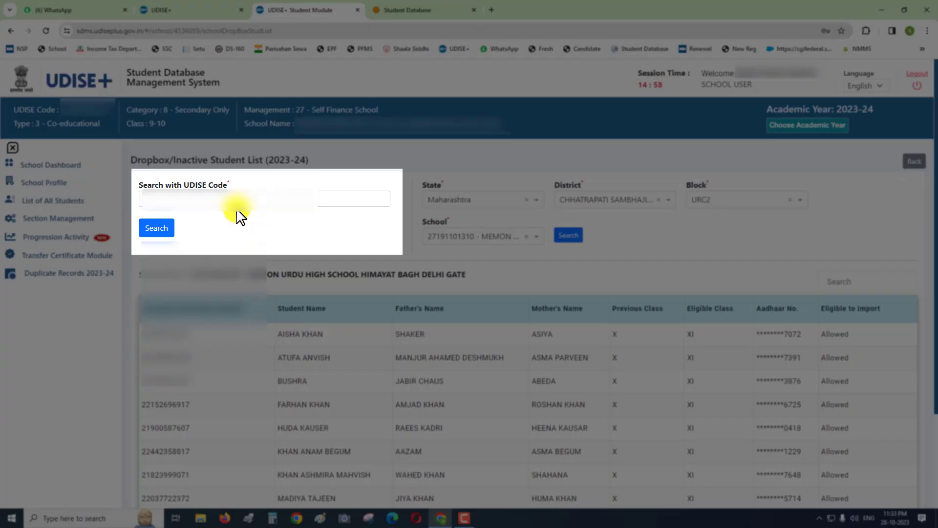
pyautogui.click(241, 199)
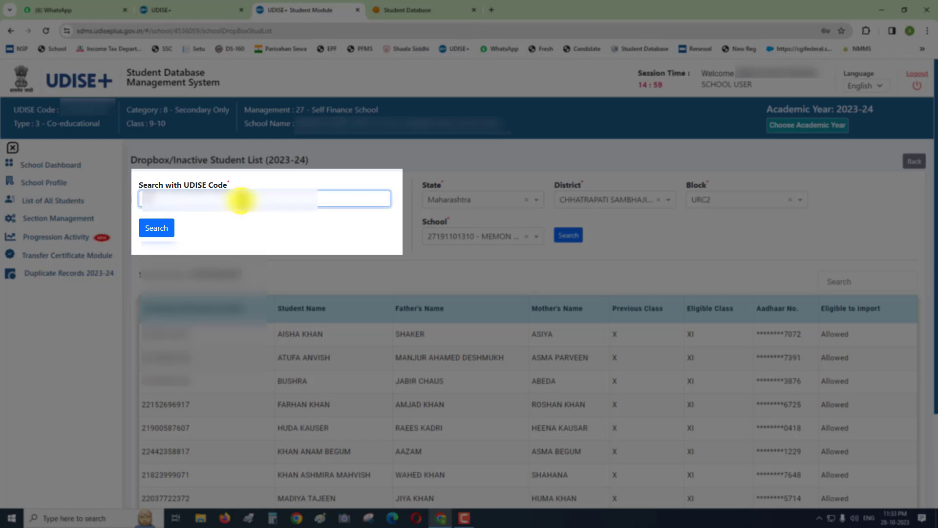
pyautogui.write('27191')
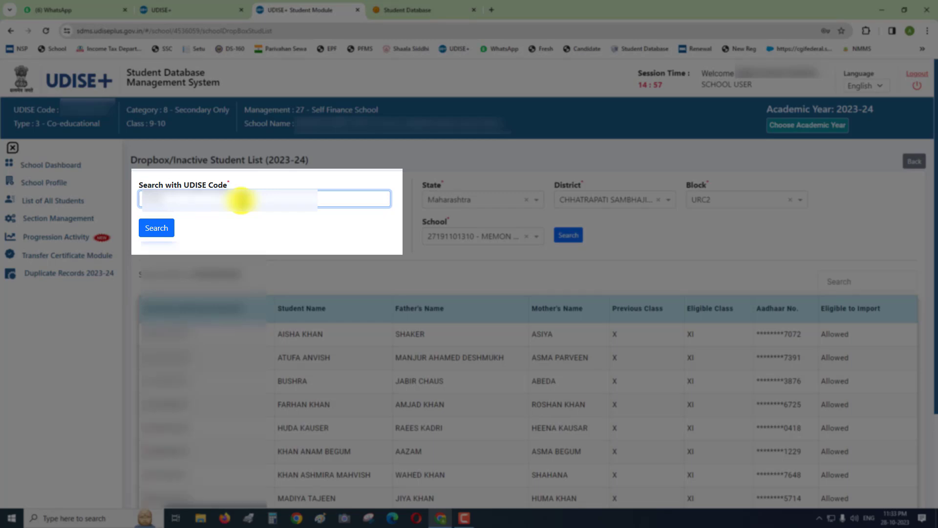
pyautogui.write('10131')
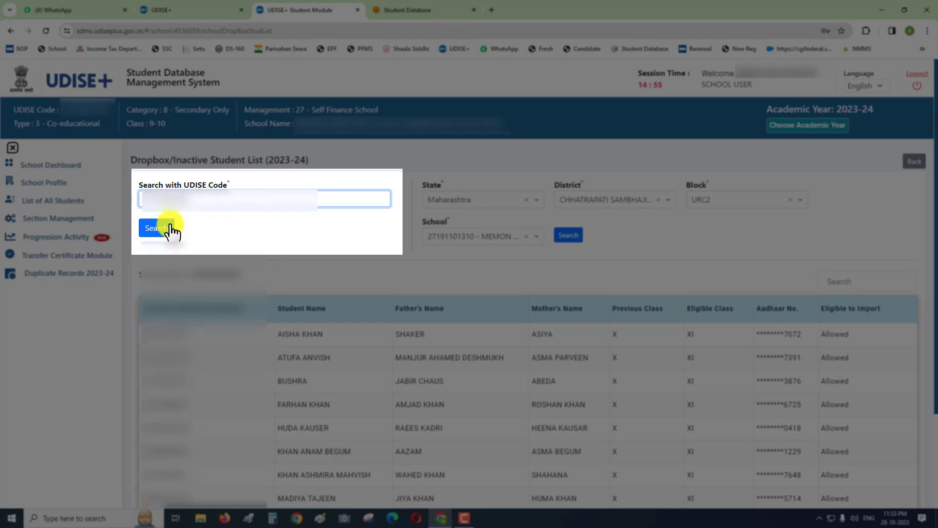
pyautogui.click(162, 228)
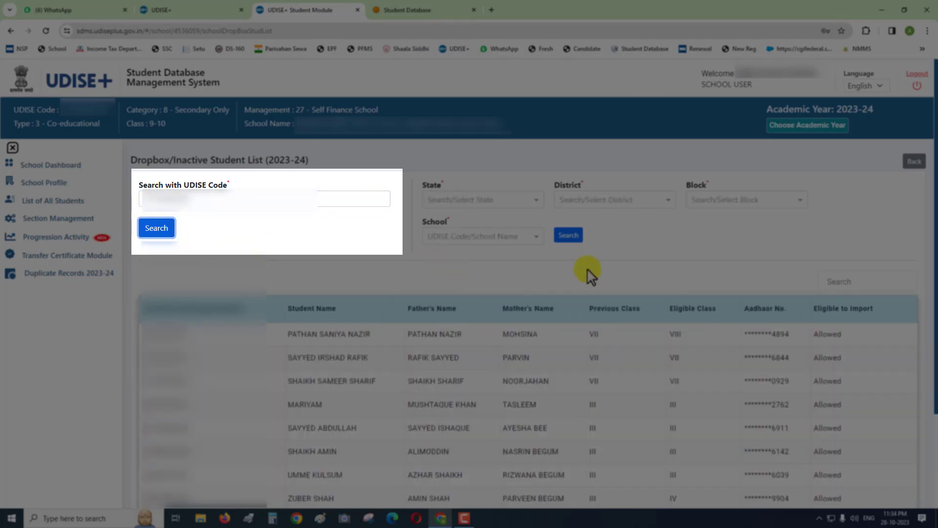
pyautogui.scroll(-1, 708, 374)
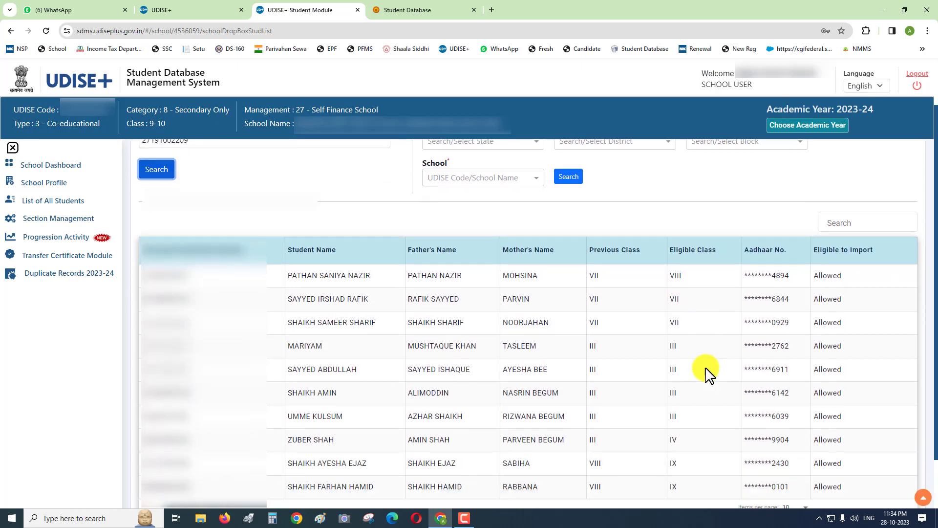
pyautogui.scroll(-1, 708, 374)
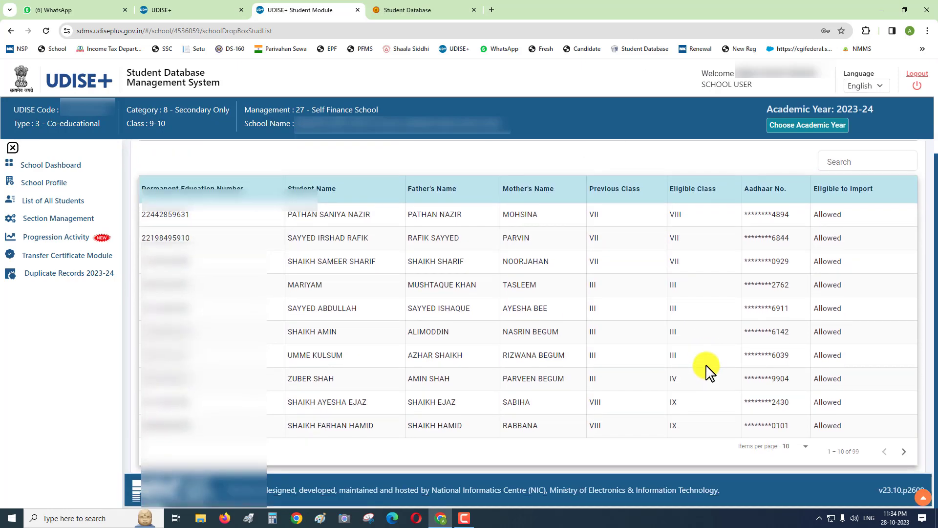
pyautogui.scroll(2, 709, 374)
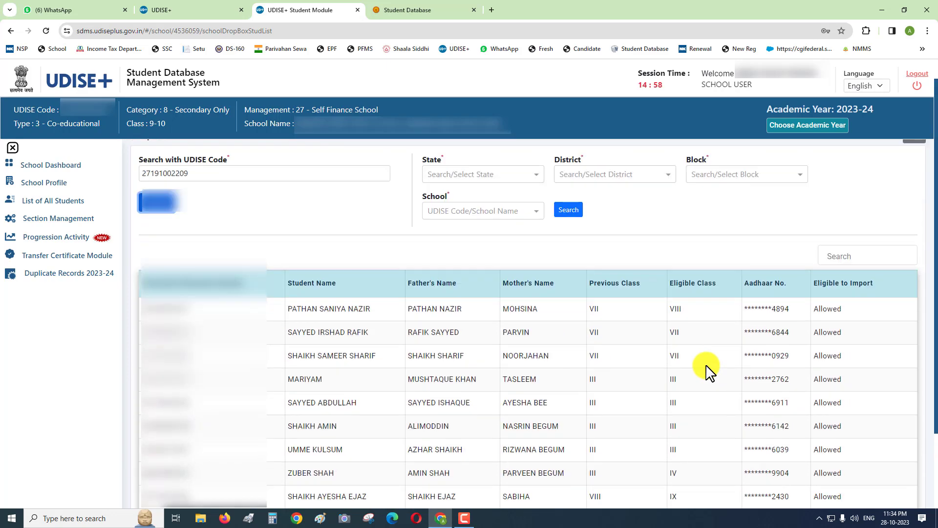
pyautogui.doubleClick(198, 200)
pyautogui.hotkey('ctrl', 'x')
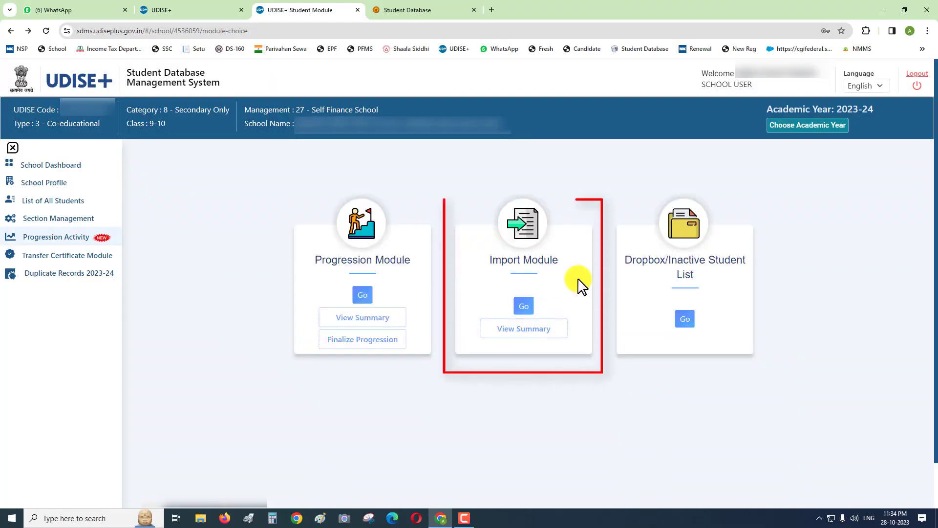
# - Open the Import Module's form for importing students from academic year 2022-23 to 2023-24
pyautogui.click(524, 304)
pyautogui.click(229, 248)
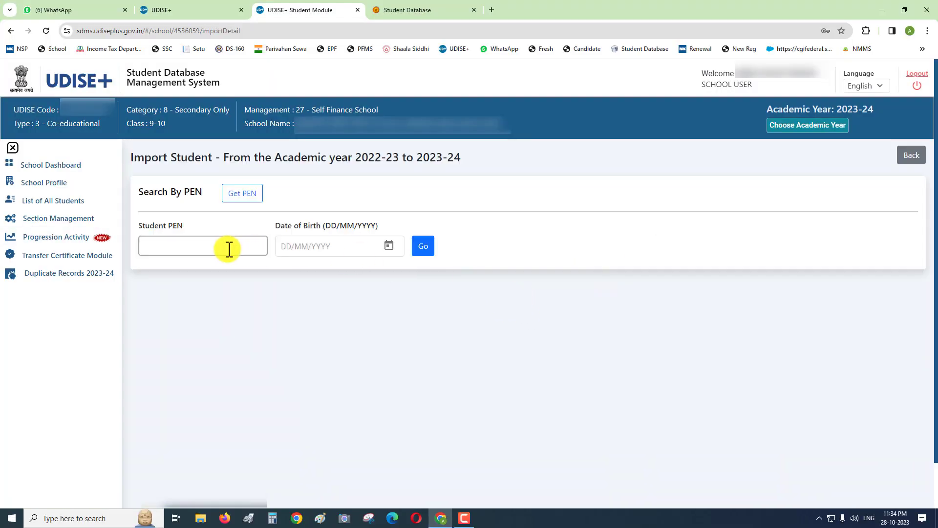
pyautogui.click(390, 239)
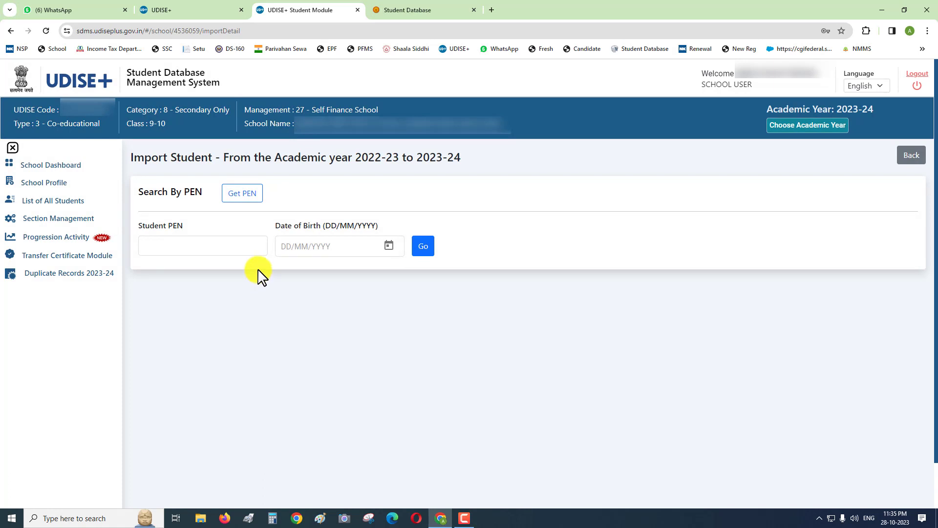
# - Look up the student's PEN by entering the Aadhaar number and year of birth in Get PEN
pyautogui.click(244, 200)
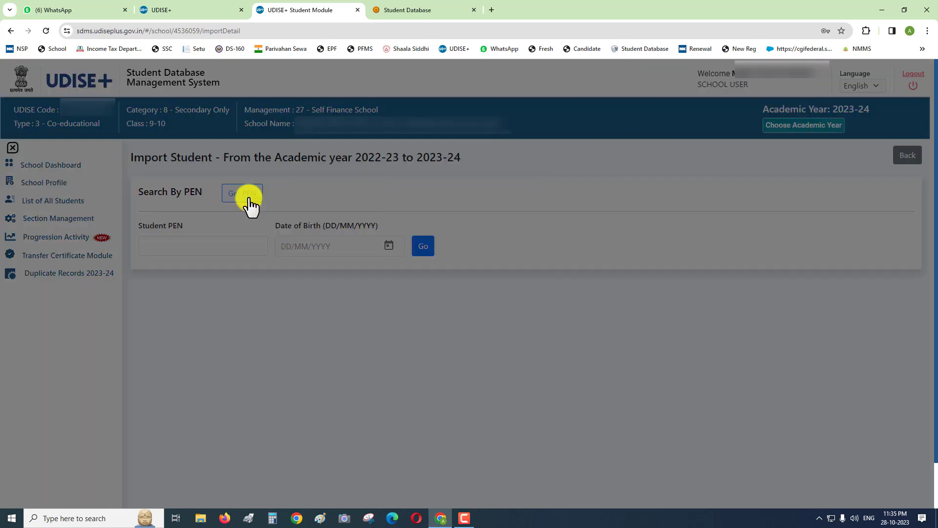
pyautogui.click(429, 244)
pyautogui.click(429, 243)
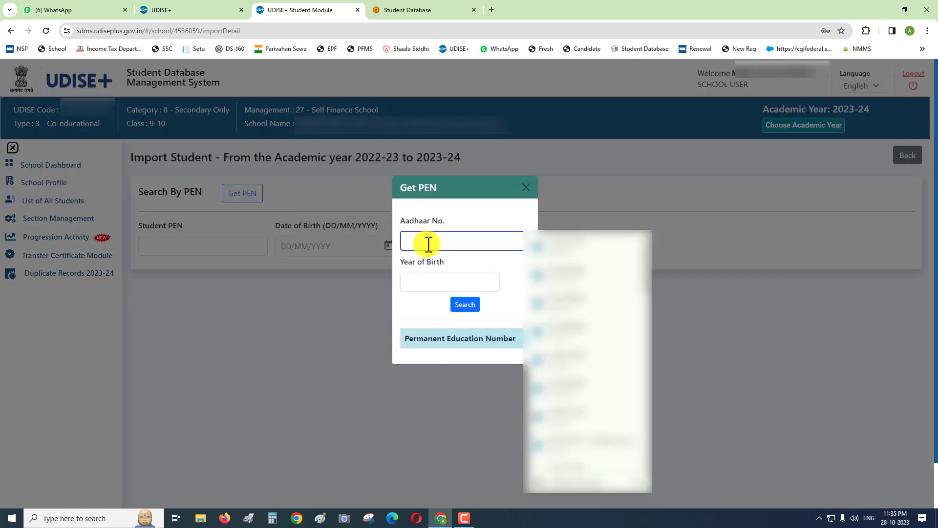
pyautogui.write('••••••••••••')
pyautogui.press('Tab')
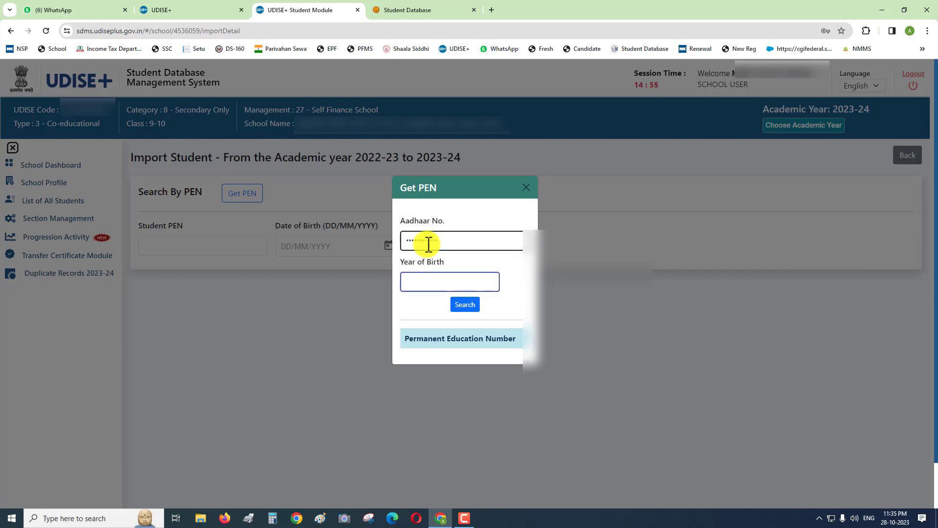
pyautogui.write('2008')
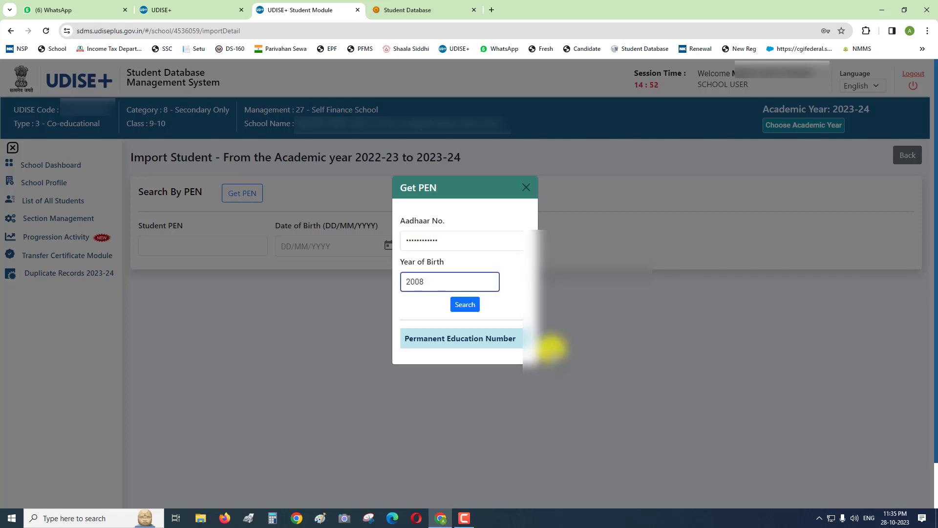
pyautogui.click(468, 307)
# - Copy the found Permanent Education Number into the Student PEN field of the import form
pyautogui.click(423, 349)
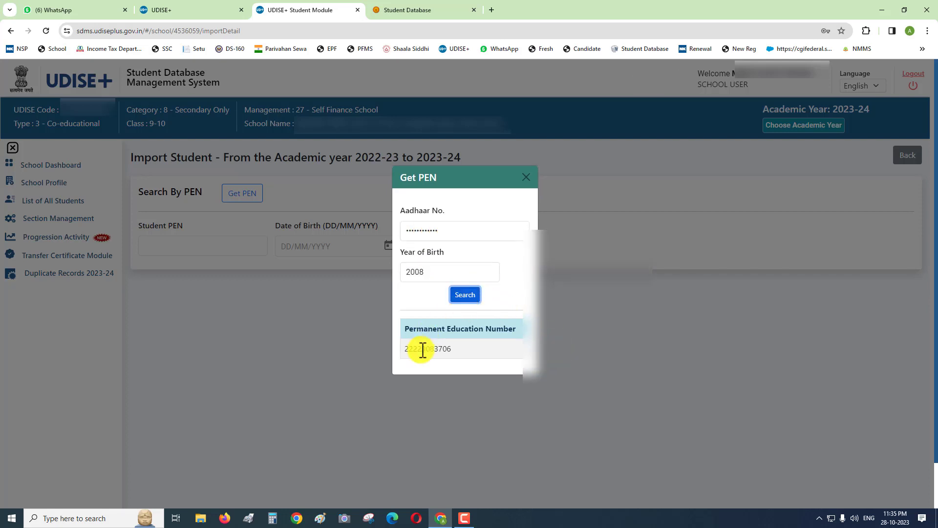
pyautogui.doubleClick(423, 349)
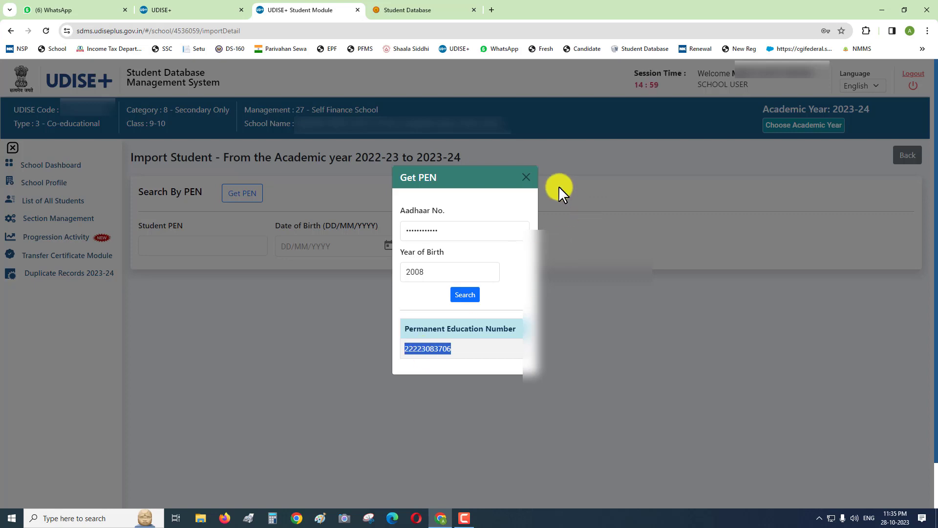
pyautogui.click(526, 177)
pyautogui.click(201, 245)
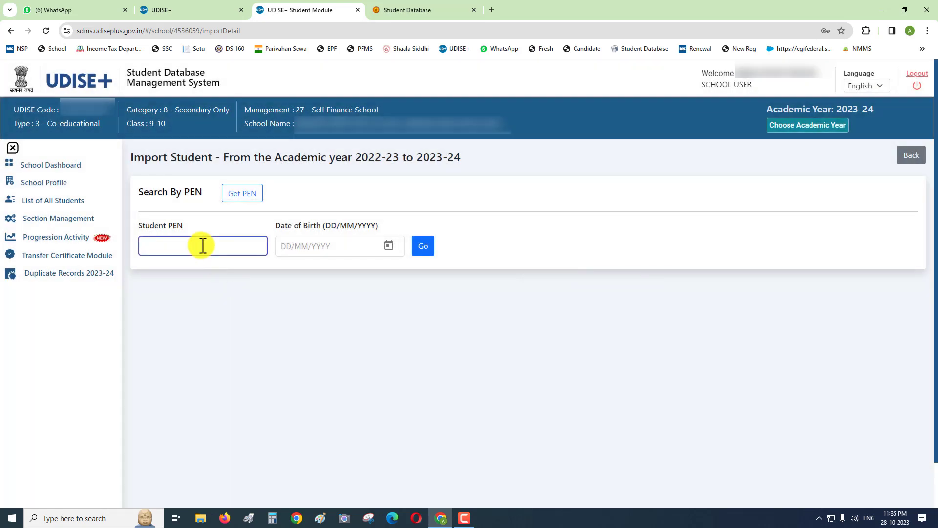
pyautogui.hotkey('ctrl', 'v')
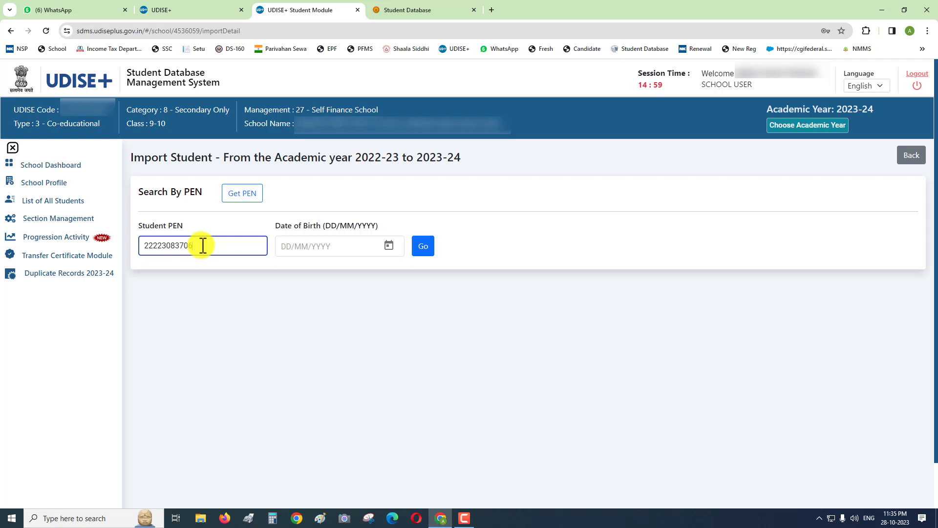
# - Enter the student's date of birth and retrieve the student's details for import
pyautogui.press('Tab')
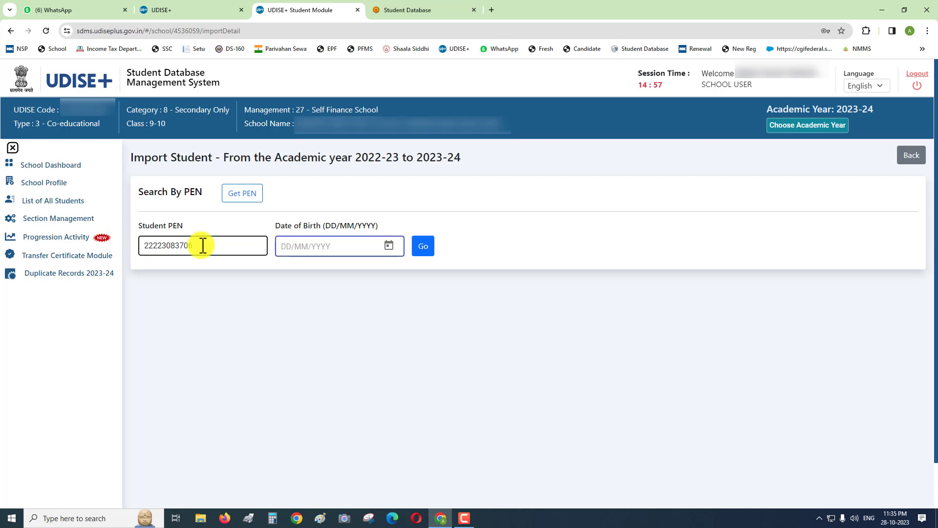
pyautogui.write('10/08/2008')
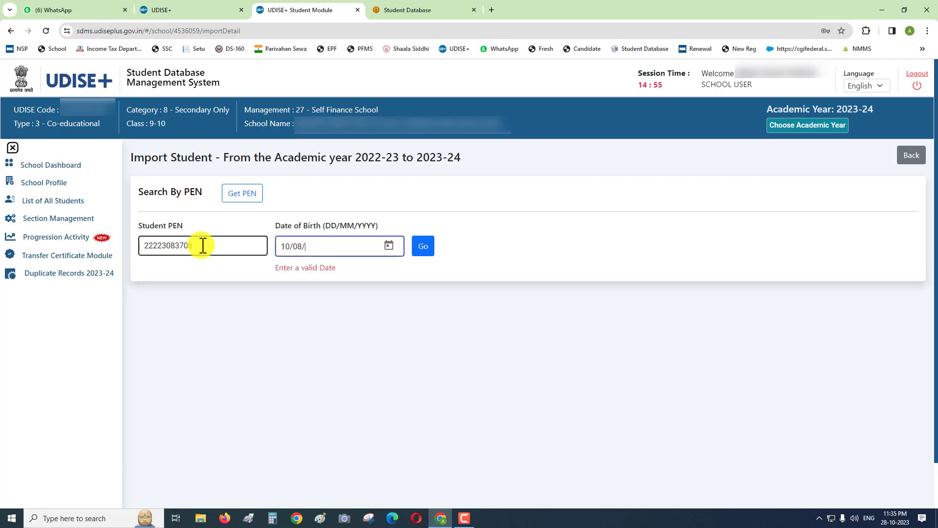
pyautogui.press('Tab')
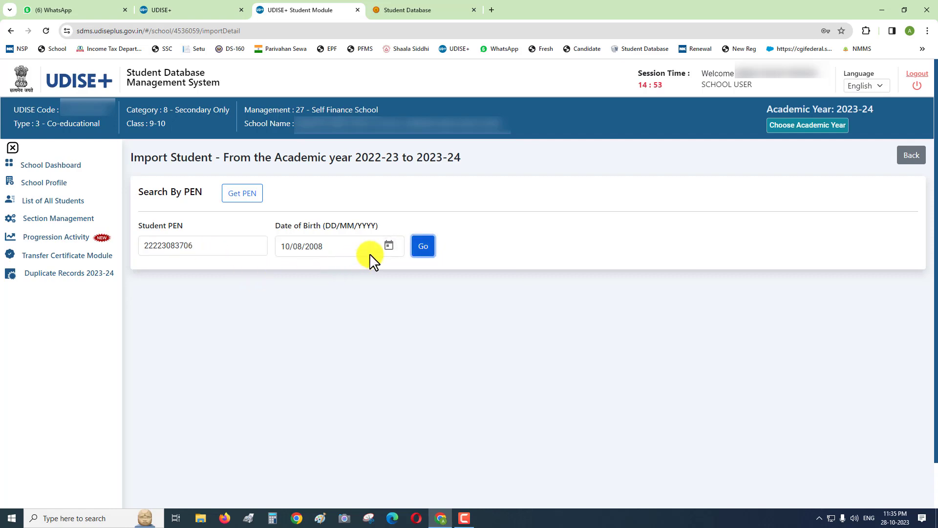
pyautogui.click(422, 249)
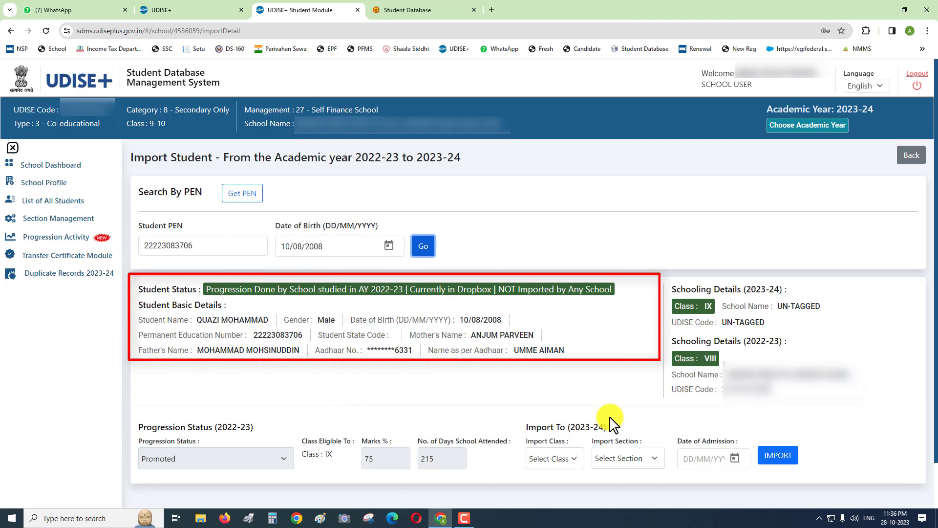
# - Set the import class to IX, the import section to A and the date of admission to 15/06/2023
pyautogui.scroll(-1, 609, 425)
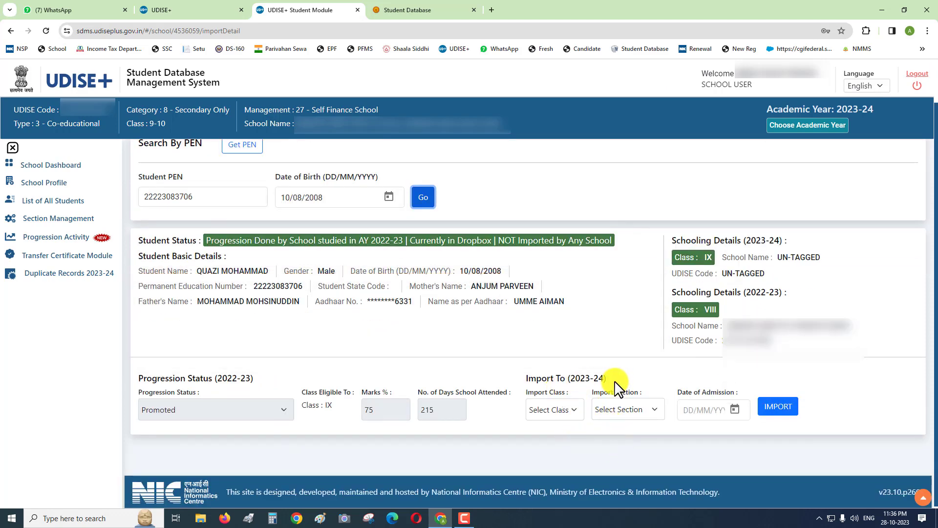
pyautogui.click(572, 410)
pyautogui.click(542, 437)
pyautogui.click(645, 409)
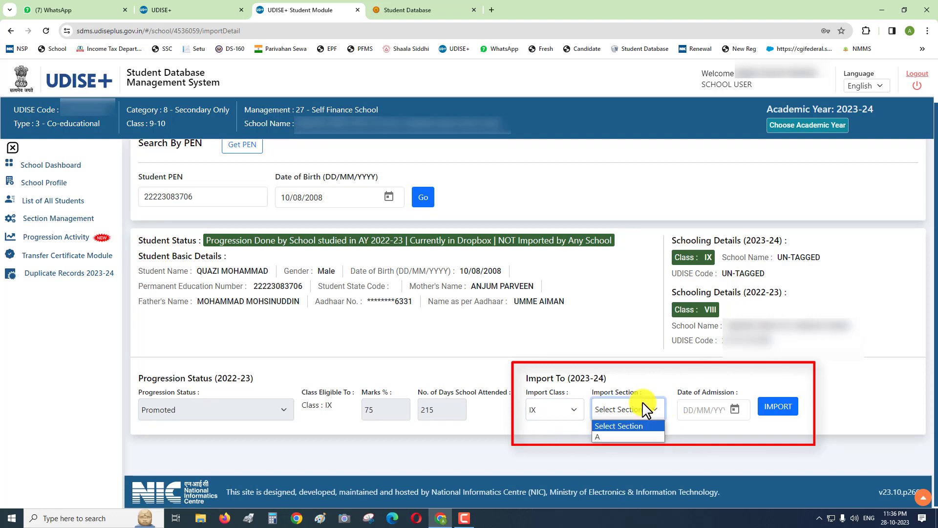
pyautogui.click(624, 439)
pyautogui.click(706, 409)
pyautogui.write('15062023')
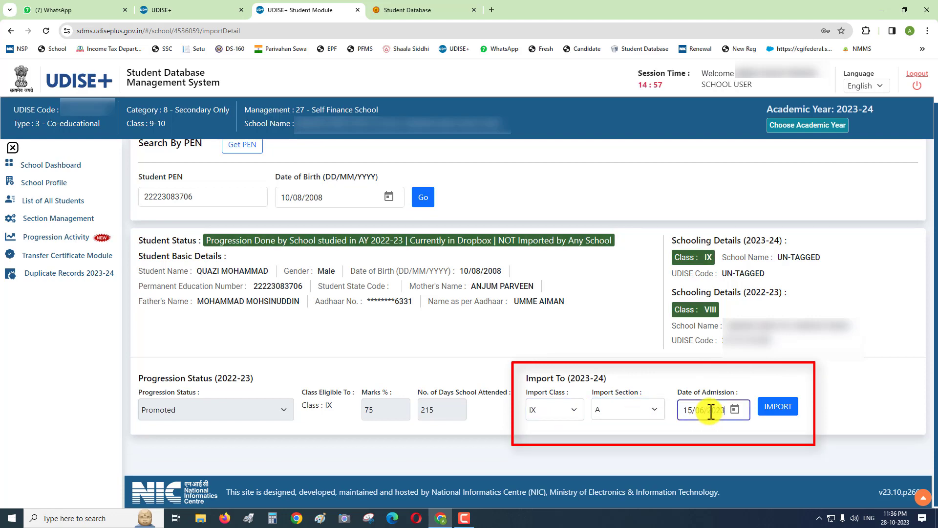
# - Import the student into the selected class, confirm the import and dismiss the closing notice
pyautogui.click(779, 407)
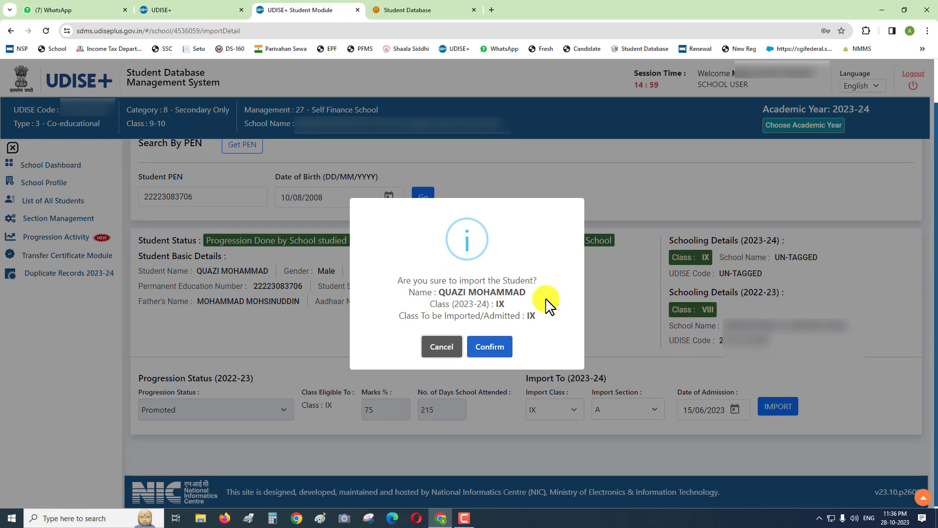
pyautogui.click(489, 346)
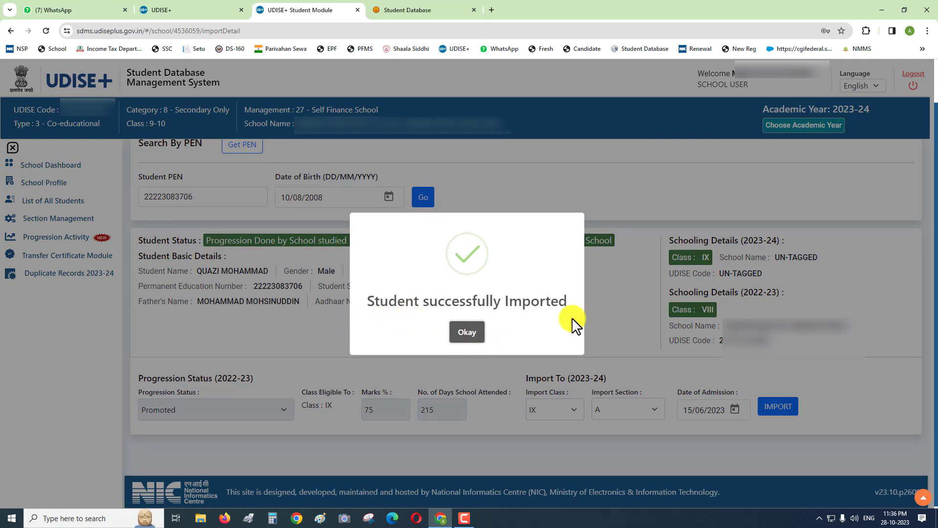
pyautogui.click(476, 330)
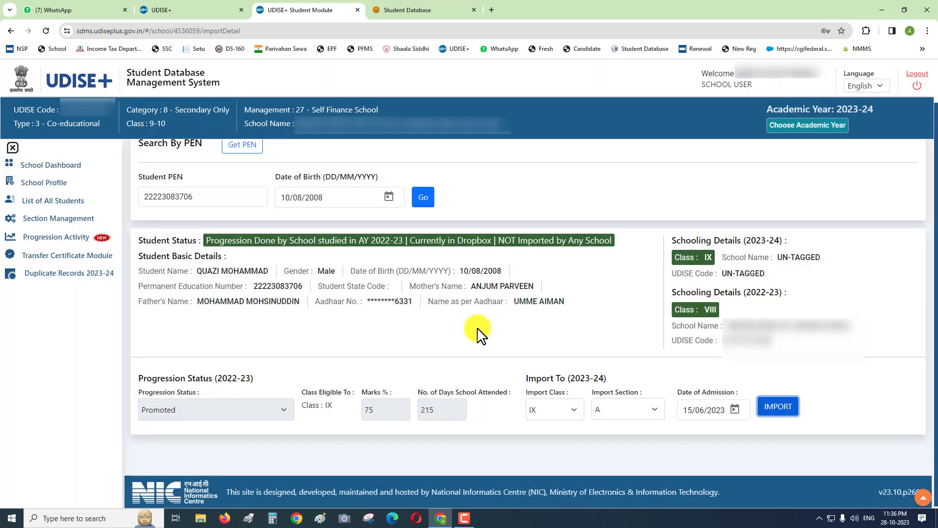
# - Replace the PEN and date of birth with another student's and request that student's import details
pyautogui.scroll(1, 486, 342)
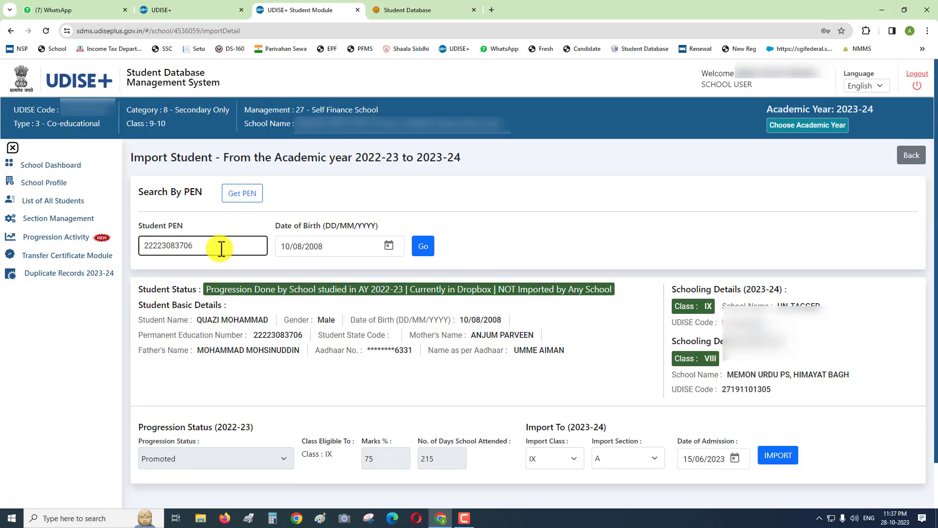
pyautogui.doubleClick(220, 247)
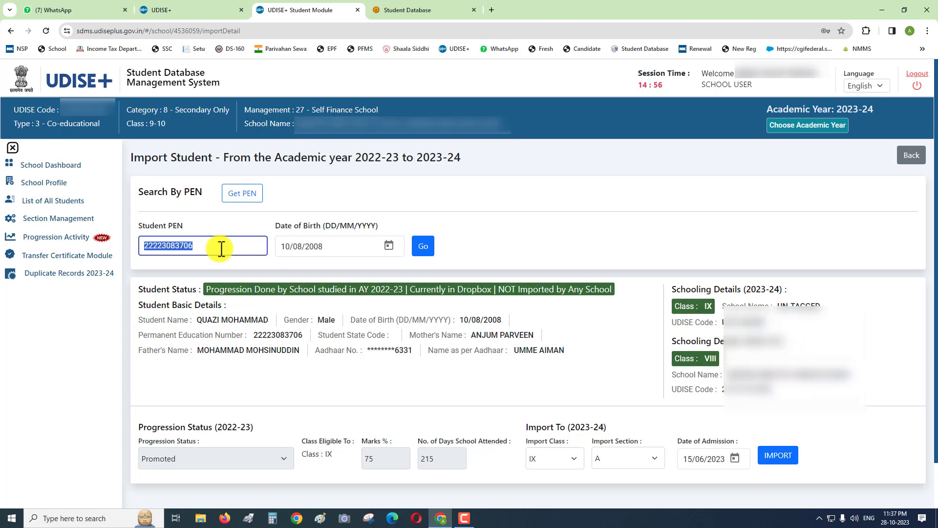
pyautogui.hotkey('ctrl', 'v')
pyautogui.press('Tab')
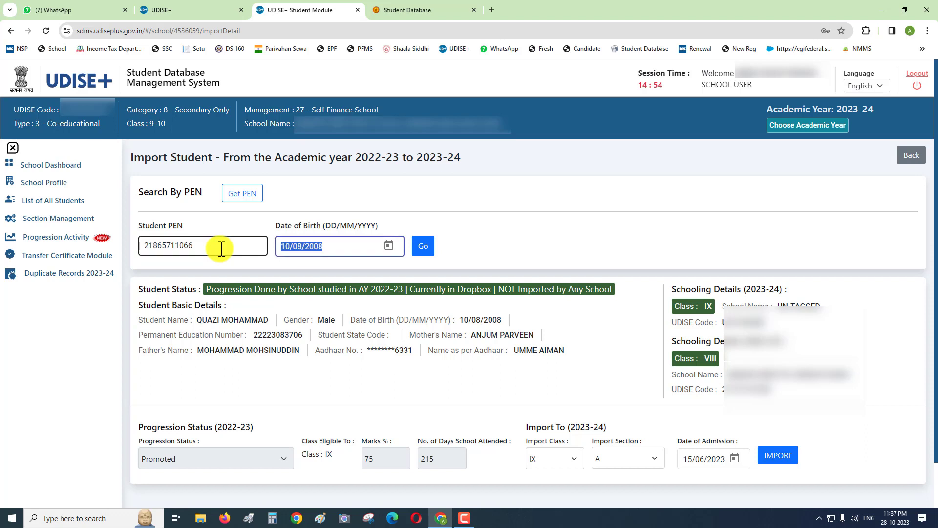
pyautogui.write('26')
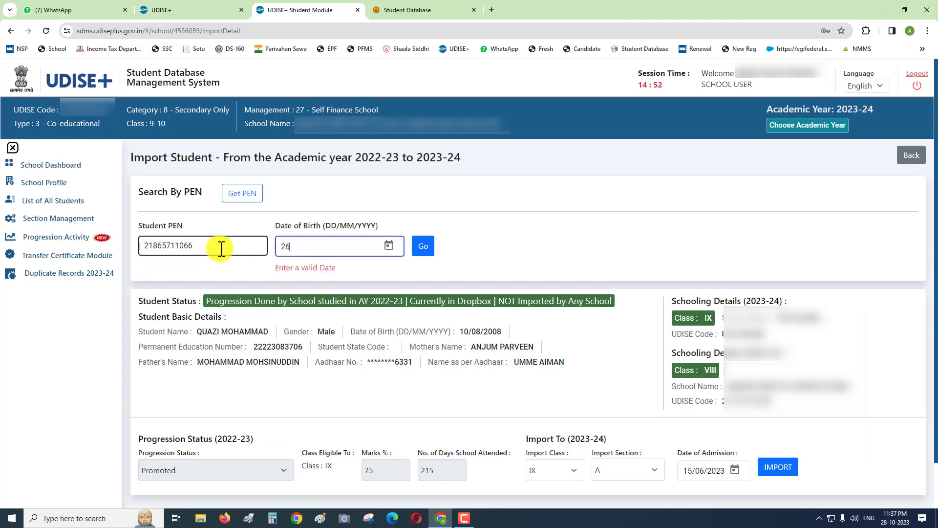
pyautogui.write('/04/2015')
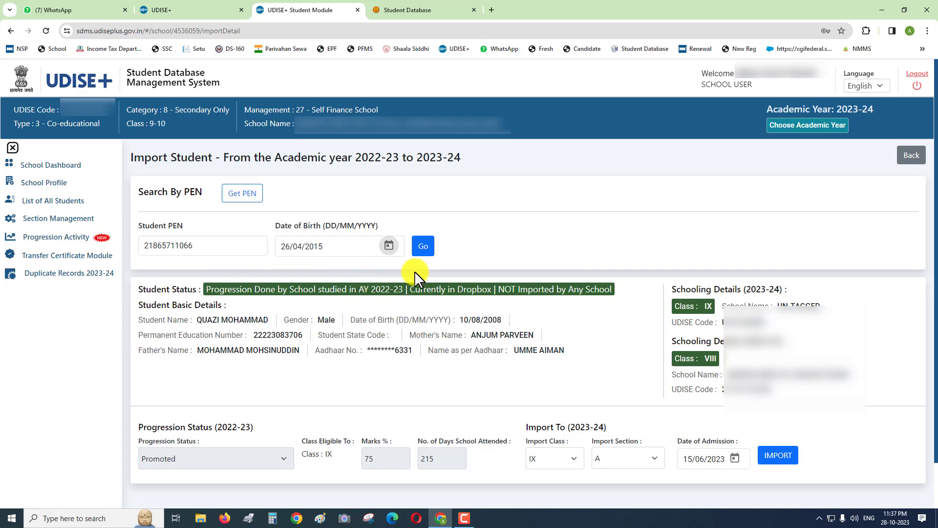
pyautogui.click(433, 253)
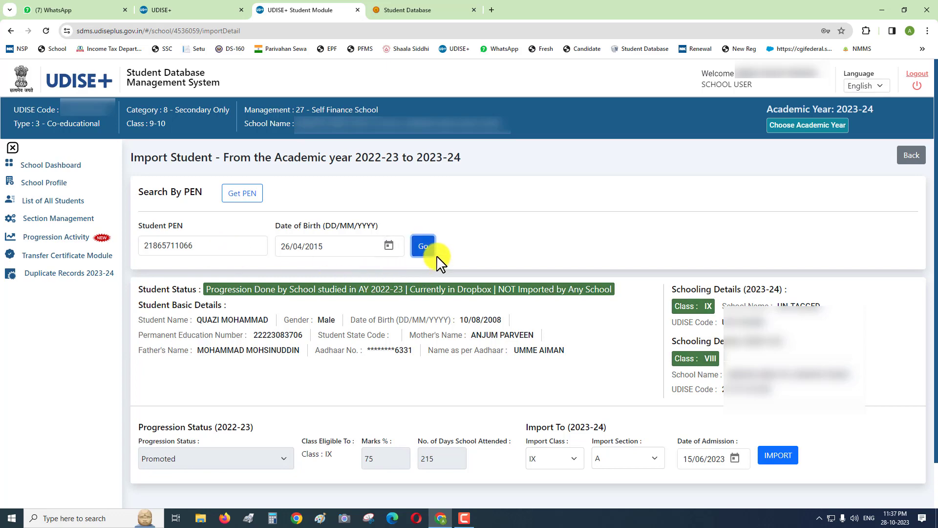